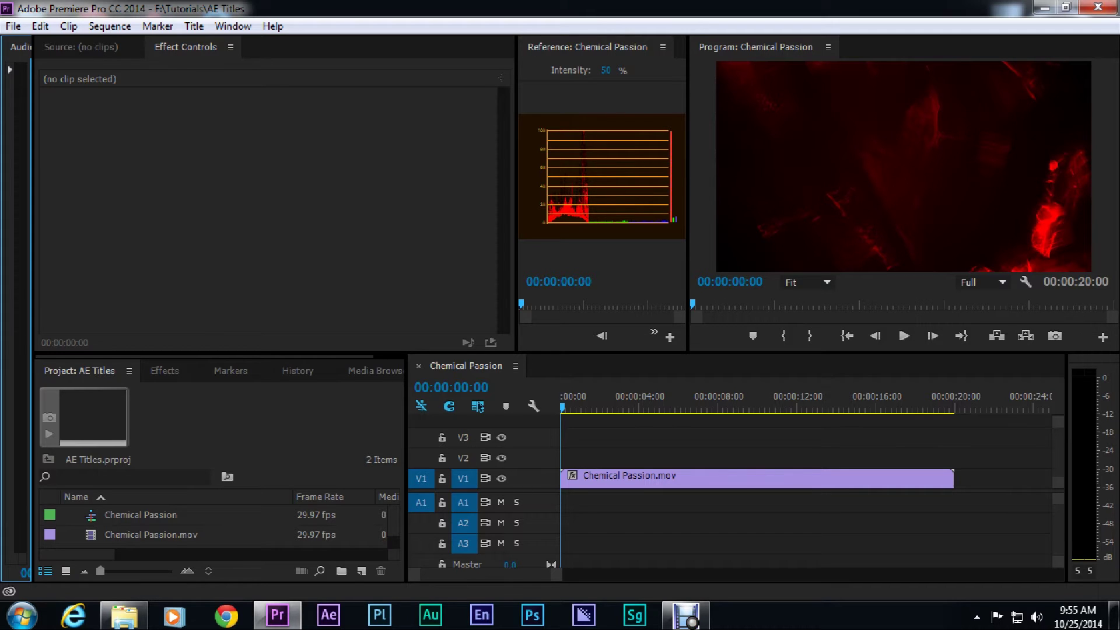
# Play the Chemical Passion sequence from its beginning and return to the start
pyautogui.moveTo(613, 409); pyautogui.dragTo(557, 401)
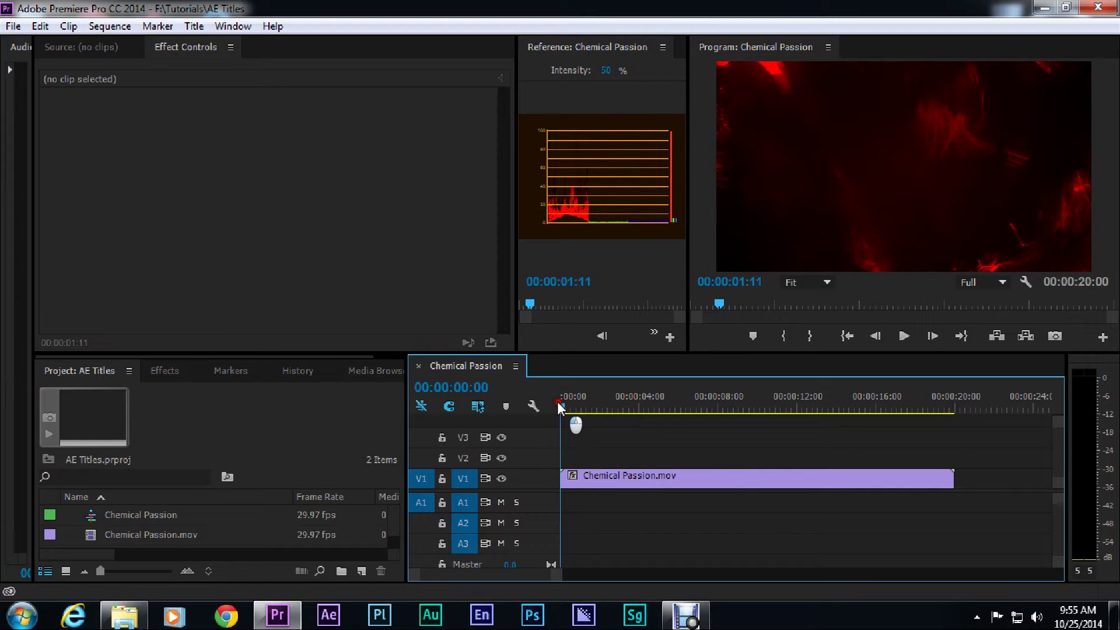
pyautogui.press('space')
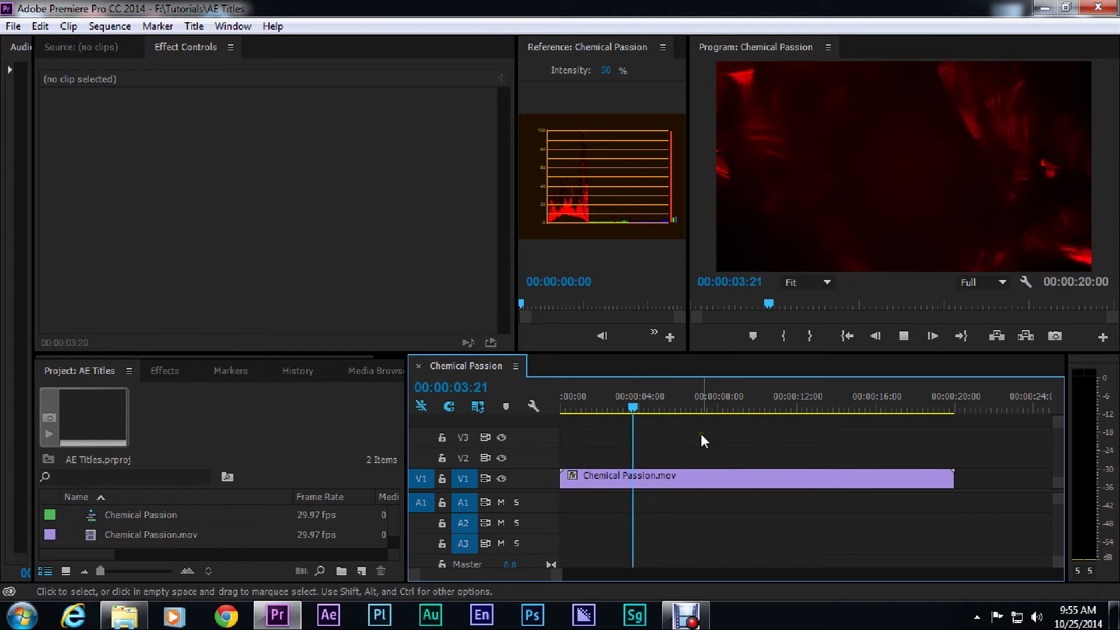
pyautogui.press('Home')
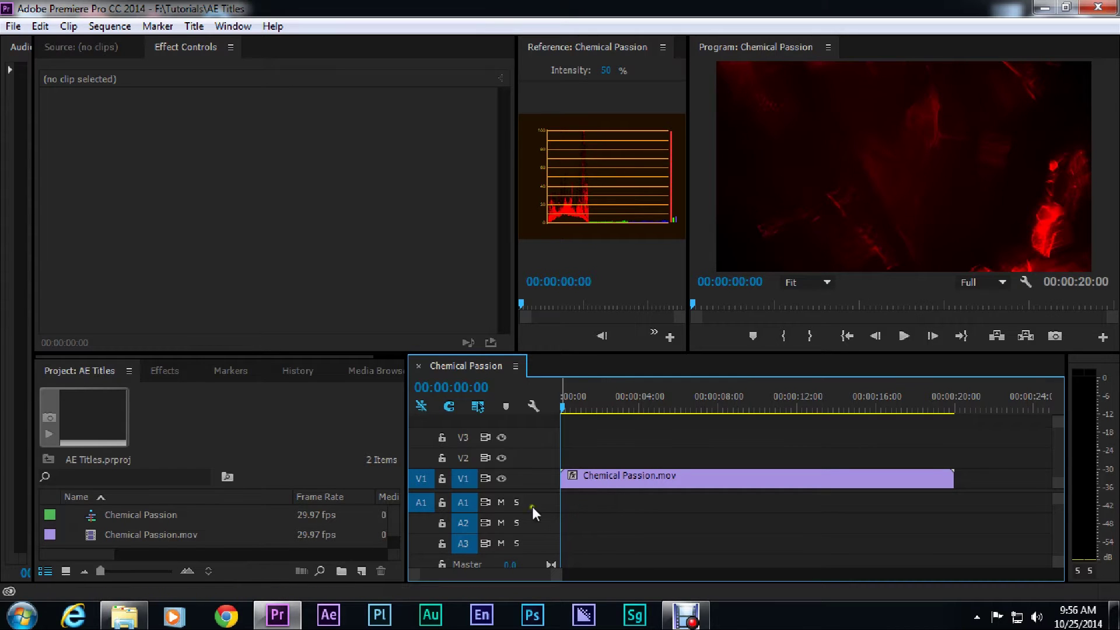
# Create a 1920 x 1080, 29.97 fps transparent video and place it on V2 at the start of the sequence
pyautogui.click(361, 571)
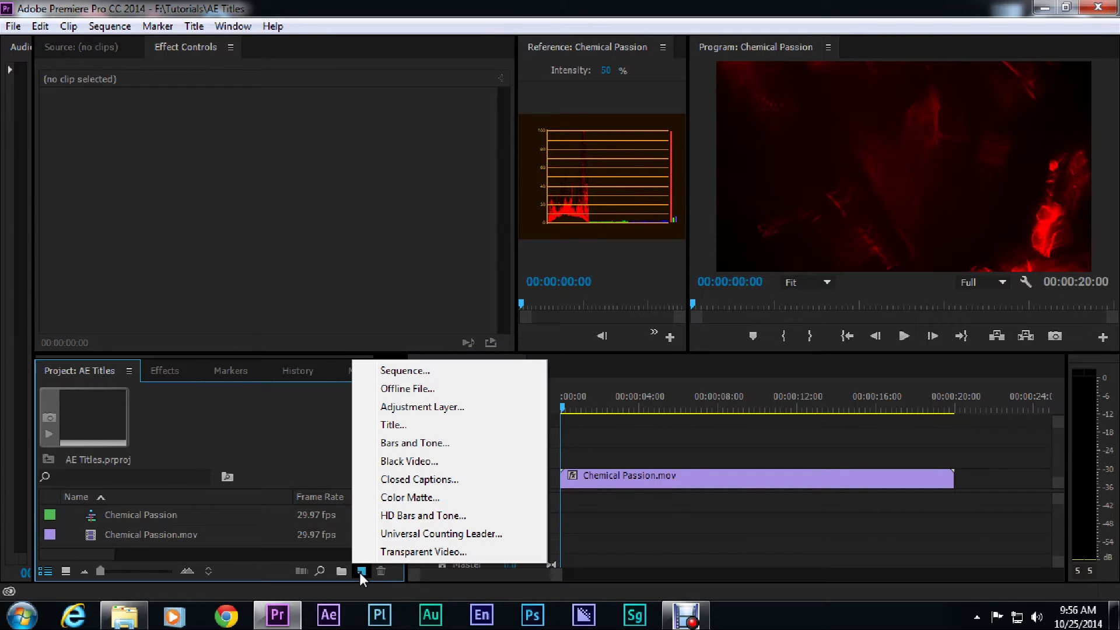
pyautogui.click(406, 551)
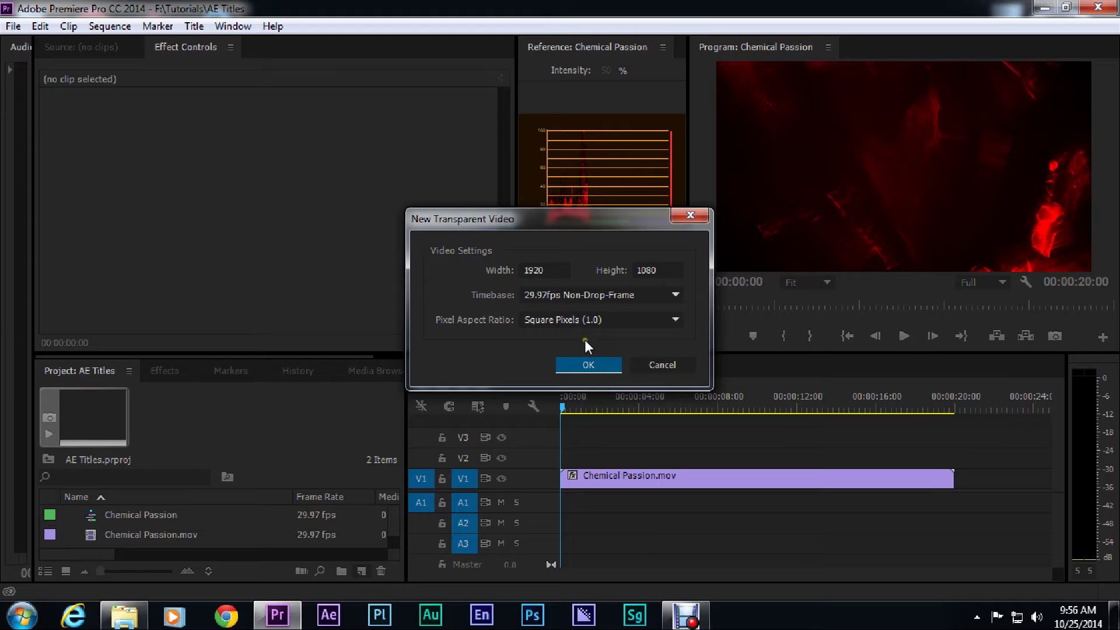
pyautogui.click(586, 365)
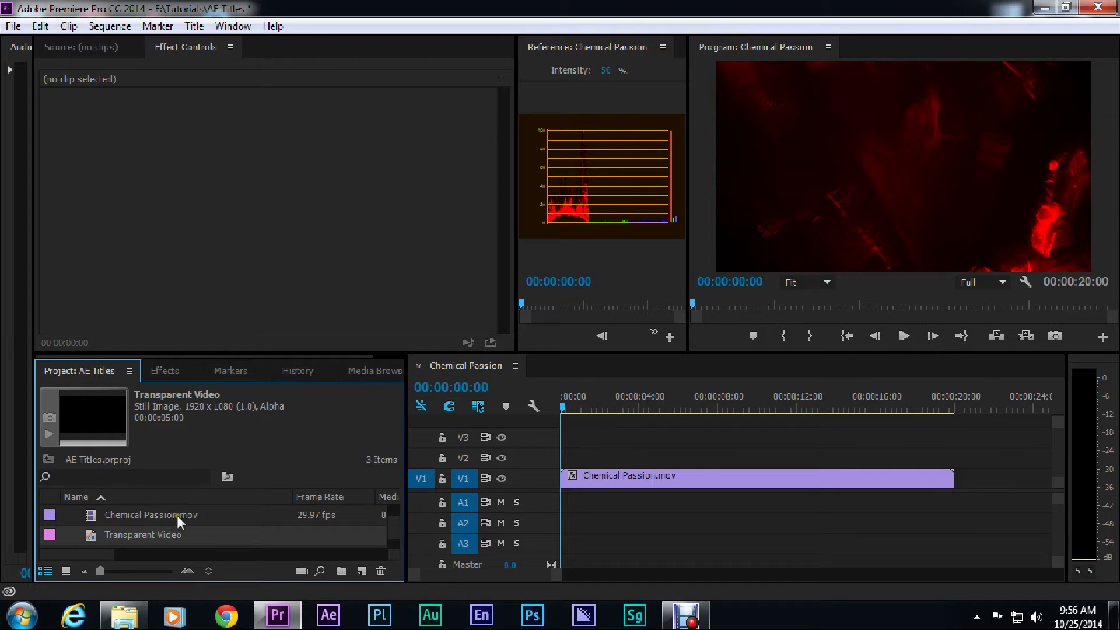
pyautogui.moveTo(91, 535); pyautogui.dragTo(566, 457)
# Extend the Transparent Video clip on V2 so it ends at 00:00:10:00
pyautogui.click(607, 402)
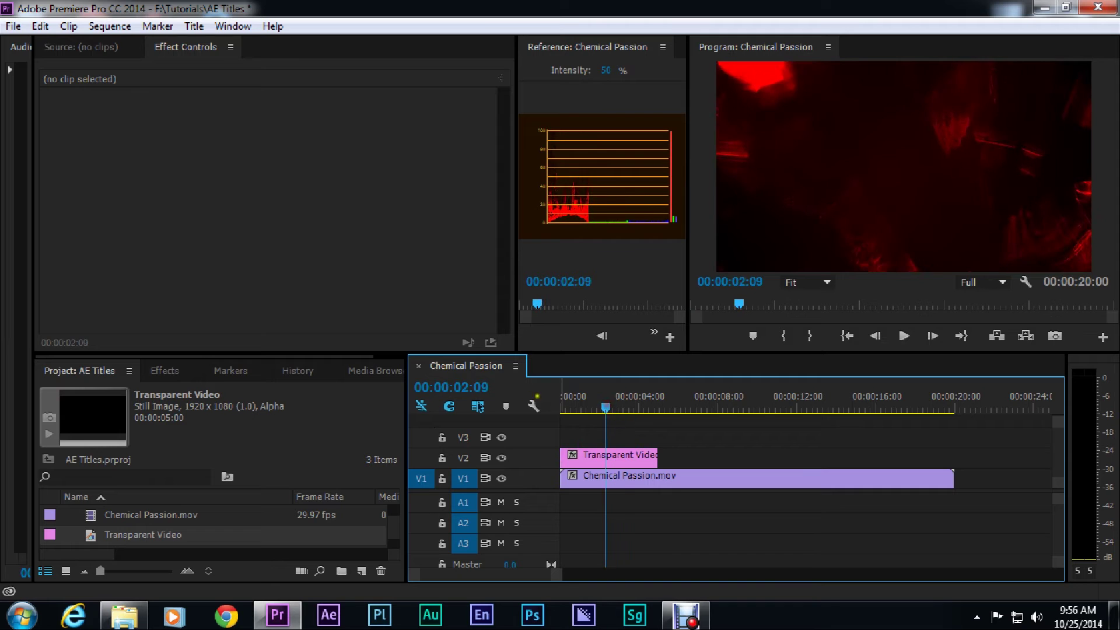
pyautogui.click(470, 389)
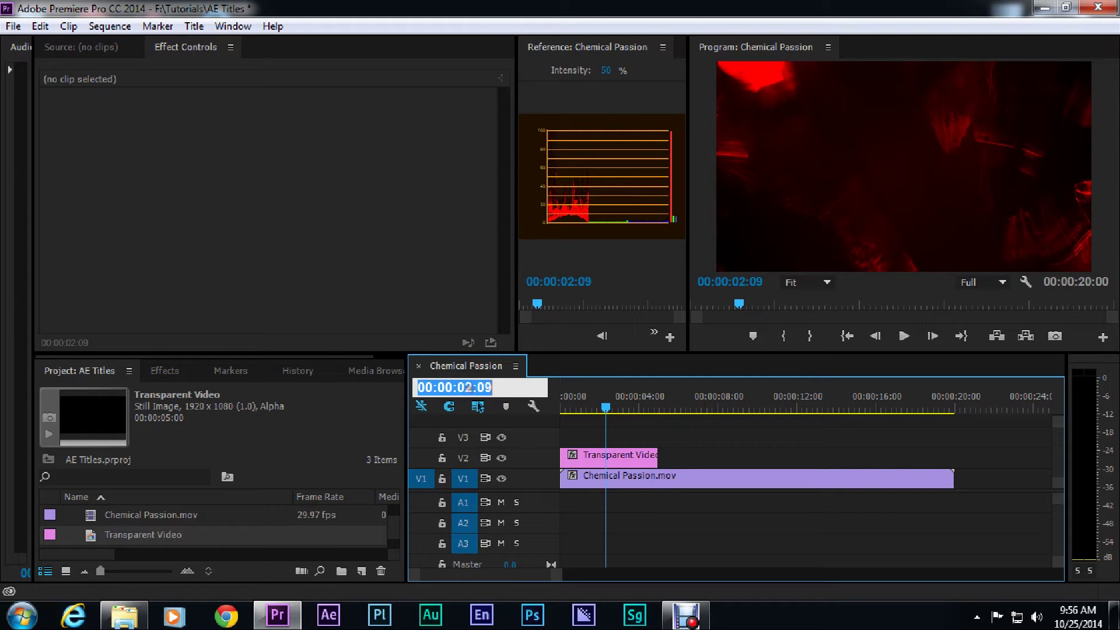
pyautogui.write('10:00')
pyautogui.press('Return')
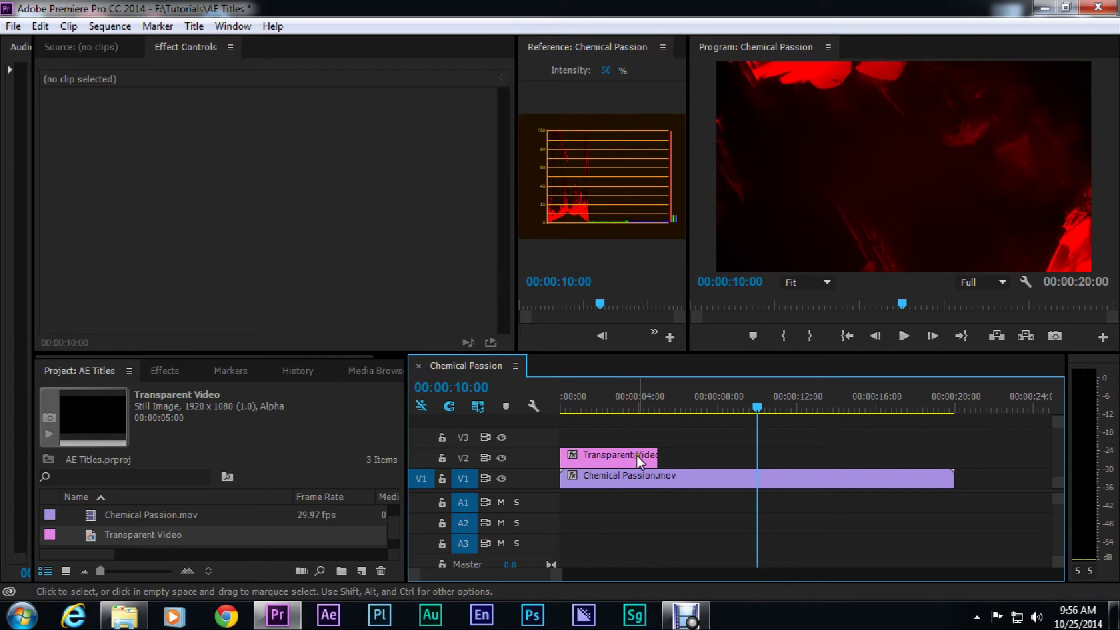
pyautogui.moveTo(656, 458); pyautogui.dragTo(756, 461)
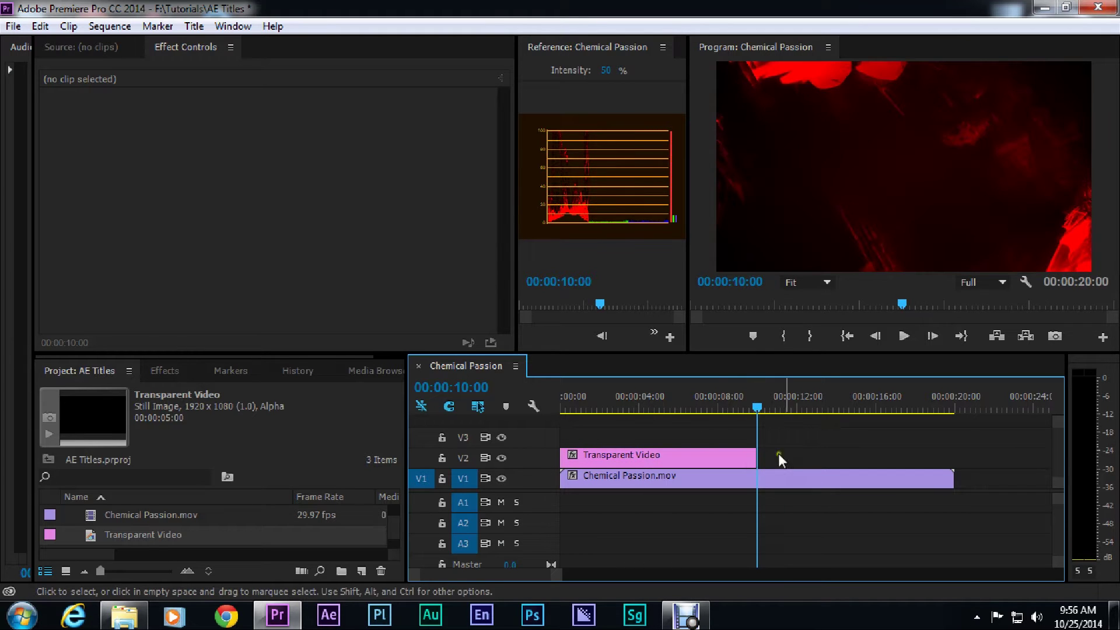
# Replace the Transparent Video clip with a linked After Effects composition, saving its project over the existing file Title in AE
pyautogui.click(663, 407)
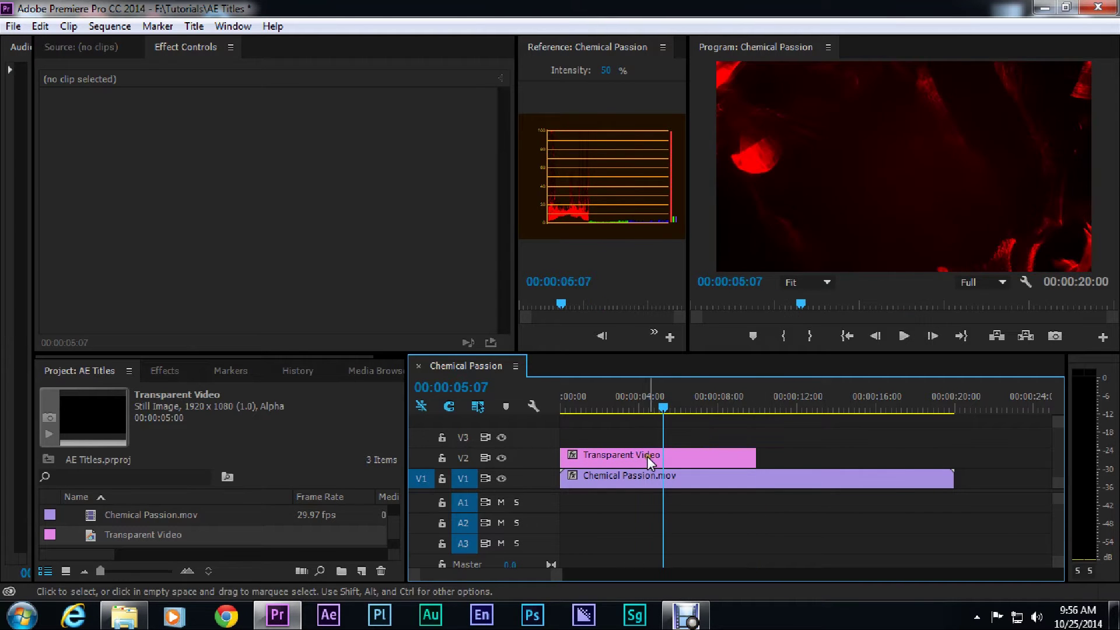
pyautogui.rightClick(646, 456)
pyautogui.click(674, 158)
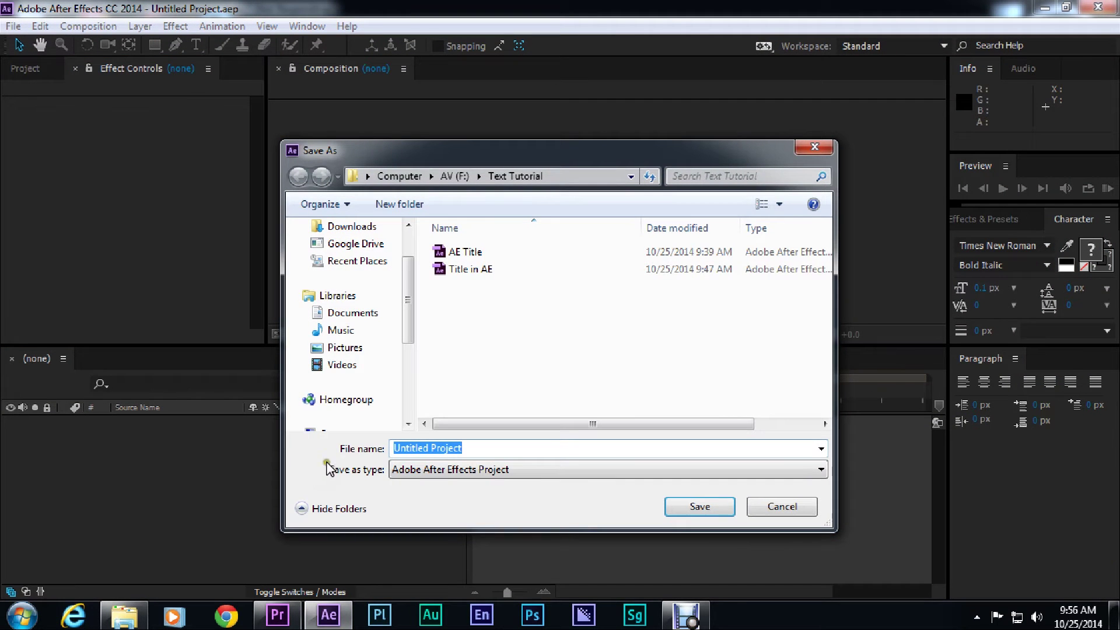
pyautogui.doubleClick(449, 269)
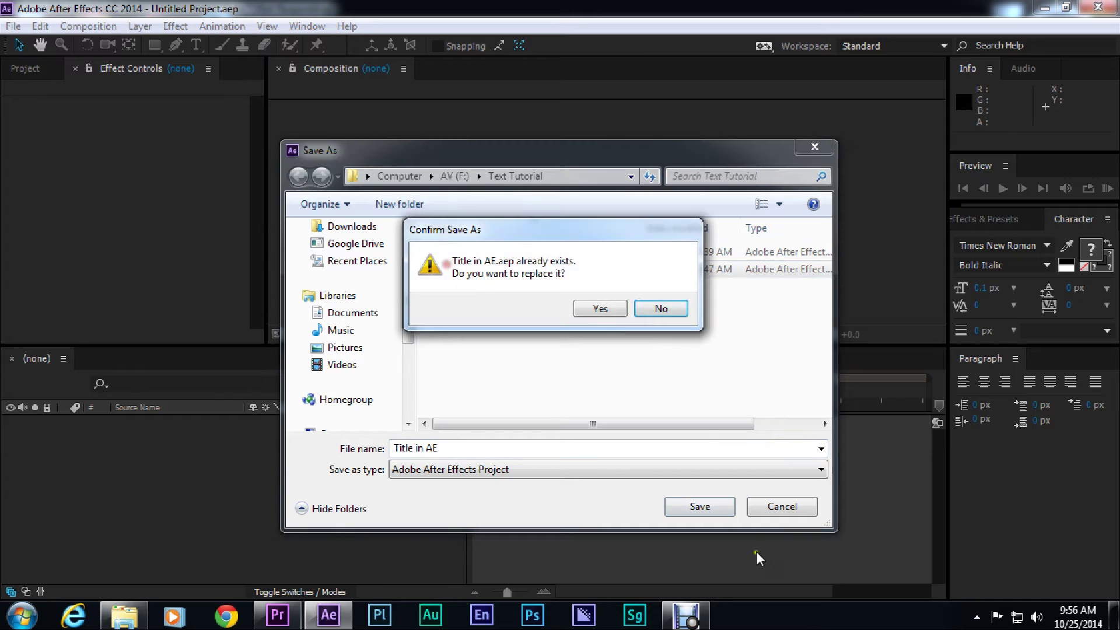
pyautogui.click(604, 309)
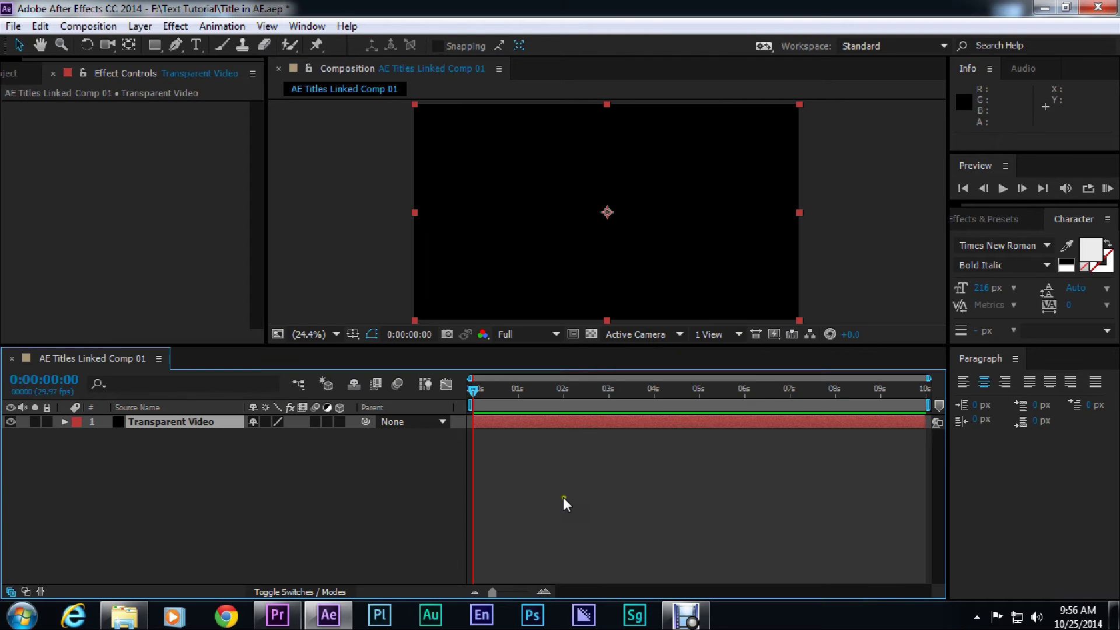
# Delete the Transparent Video layer from the linked composition
pyautogui.click(181, 449)
pyautogui.click(173, 421)
pyautogui.press('Delete')
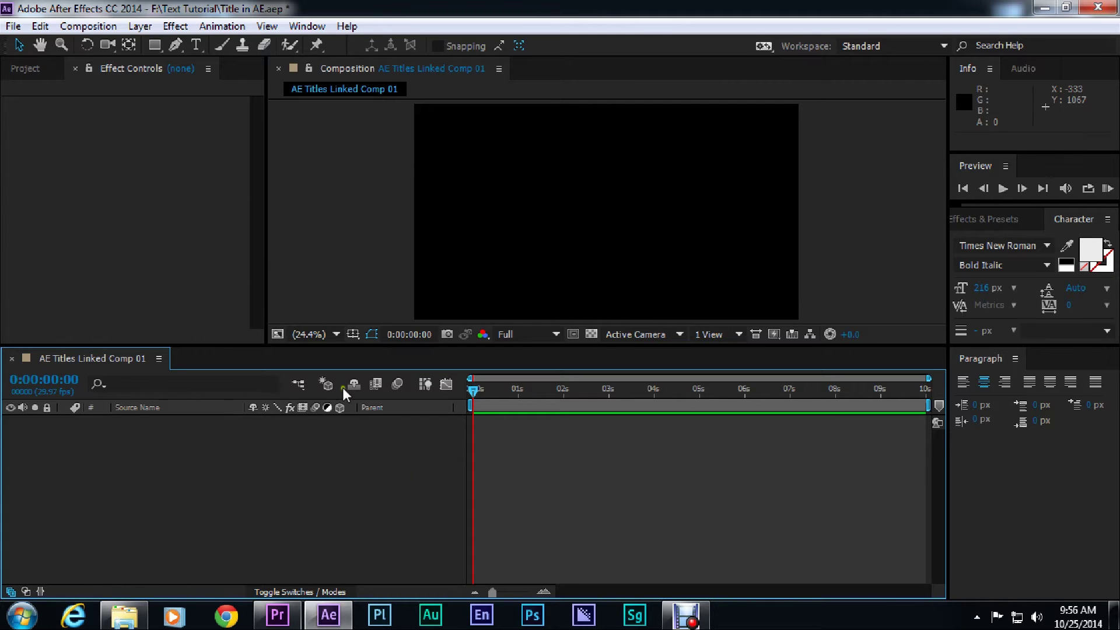
# Add a text layer to the composition reading "My Fancy Title"
pyautogui.click(140, 26)
pyautogui.moveTo(201, 16)
pyautogui.click(506, 22)
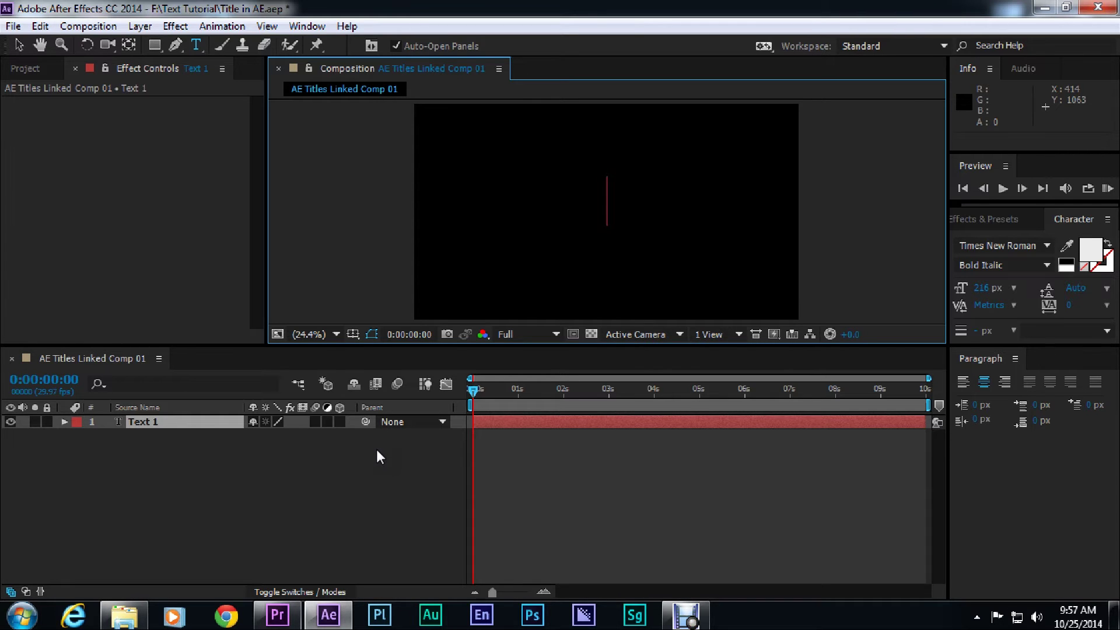
pyautogui.write('My F')
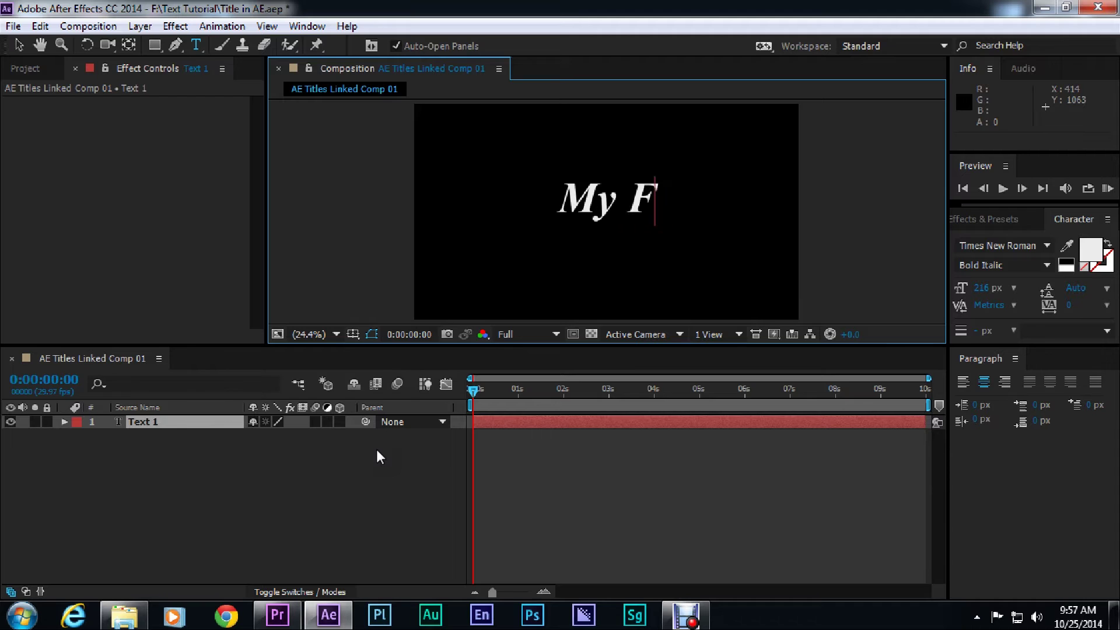
pyautogui.write('ancy Tit')
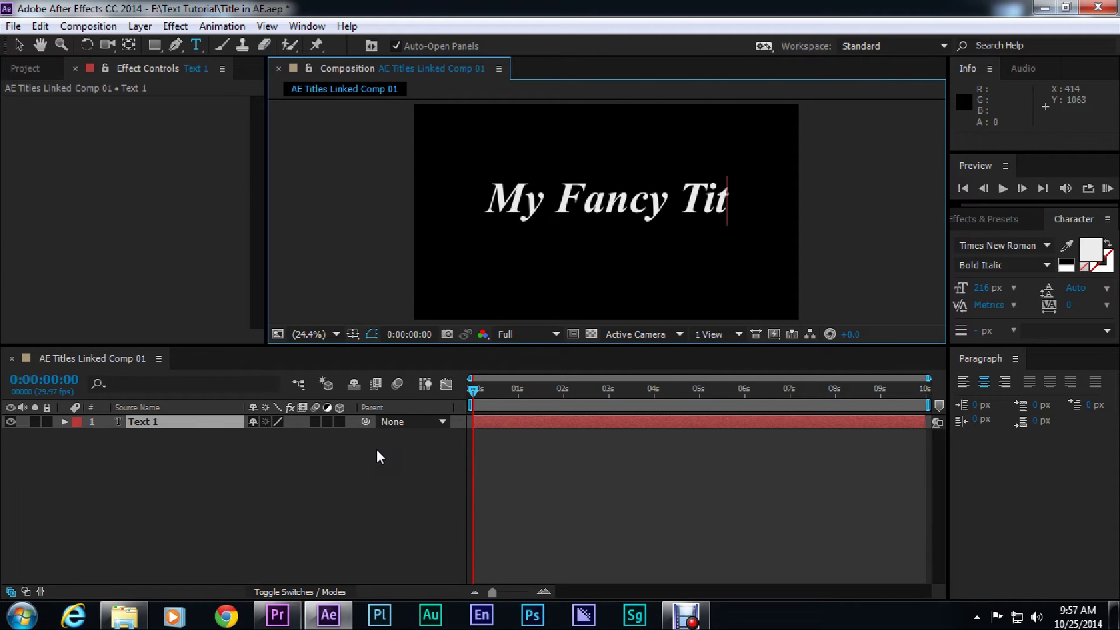
pyautogui.write('le')
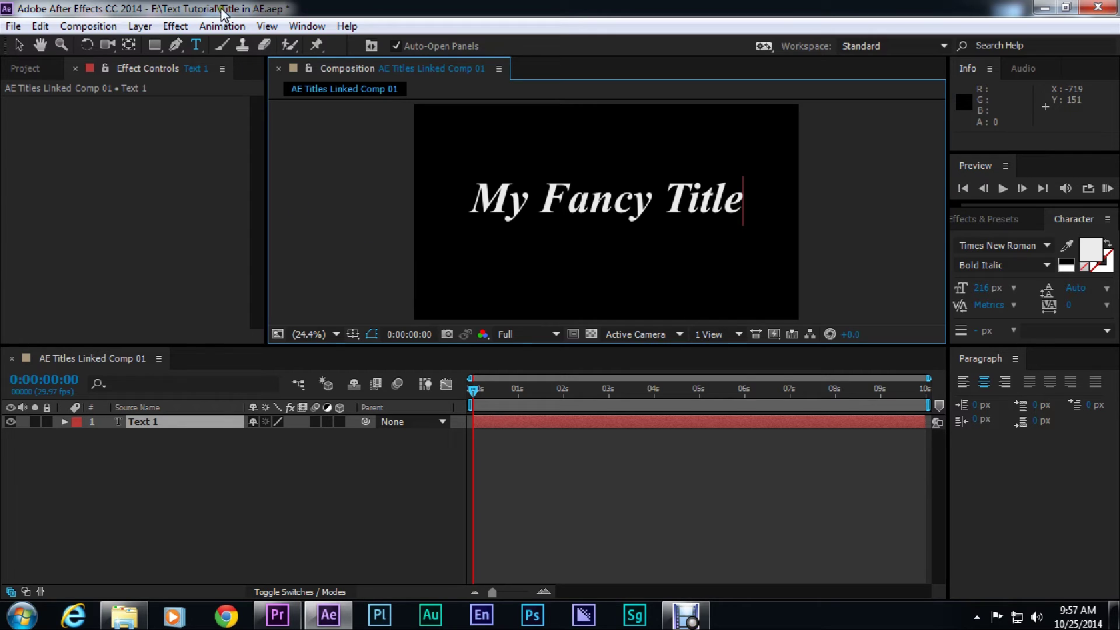
# Browse the animation presets in Adobe Bridge, preview Hummingbird in the Text > Organic folder, and return to After Effects
pyautogui.click(225, 27)
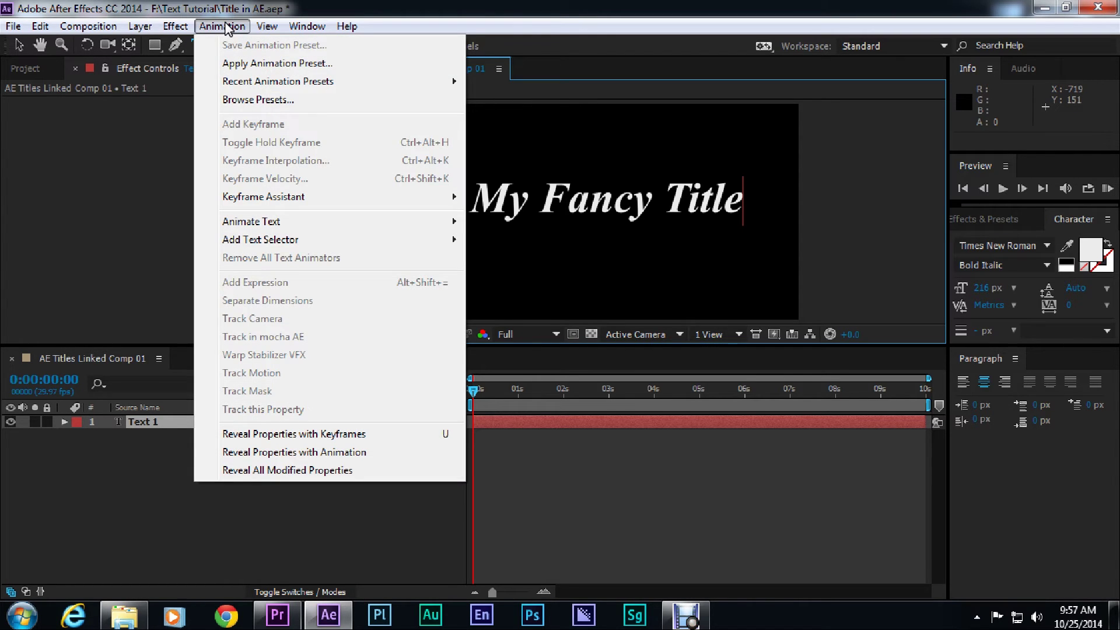
pyautogui.click(245, 99)
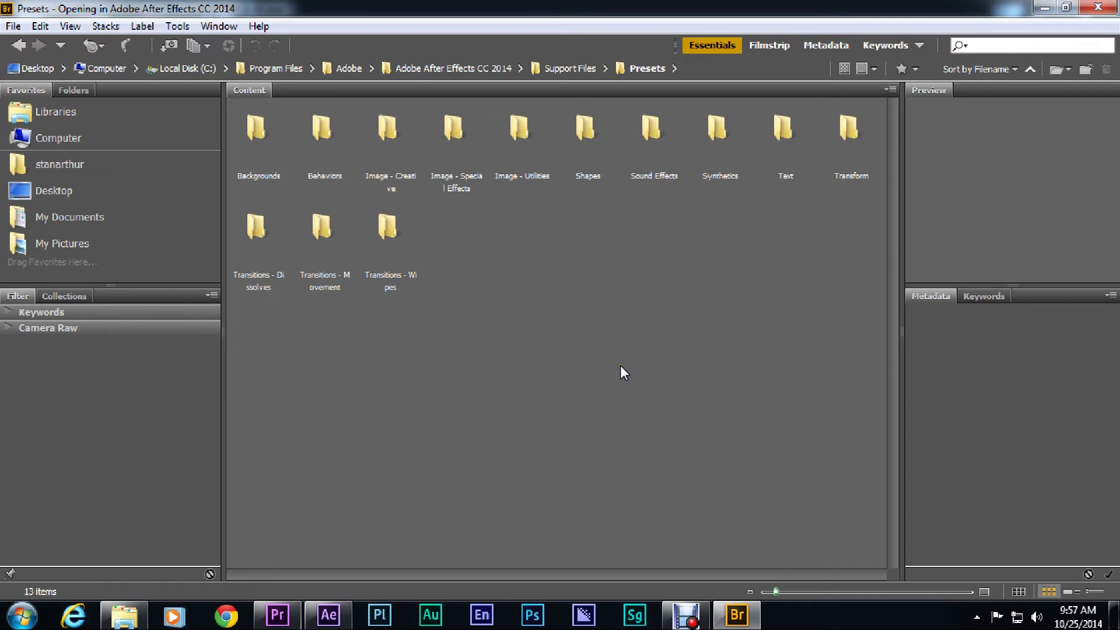
pyautogui.doubleClick(787, 133)
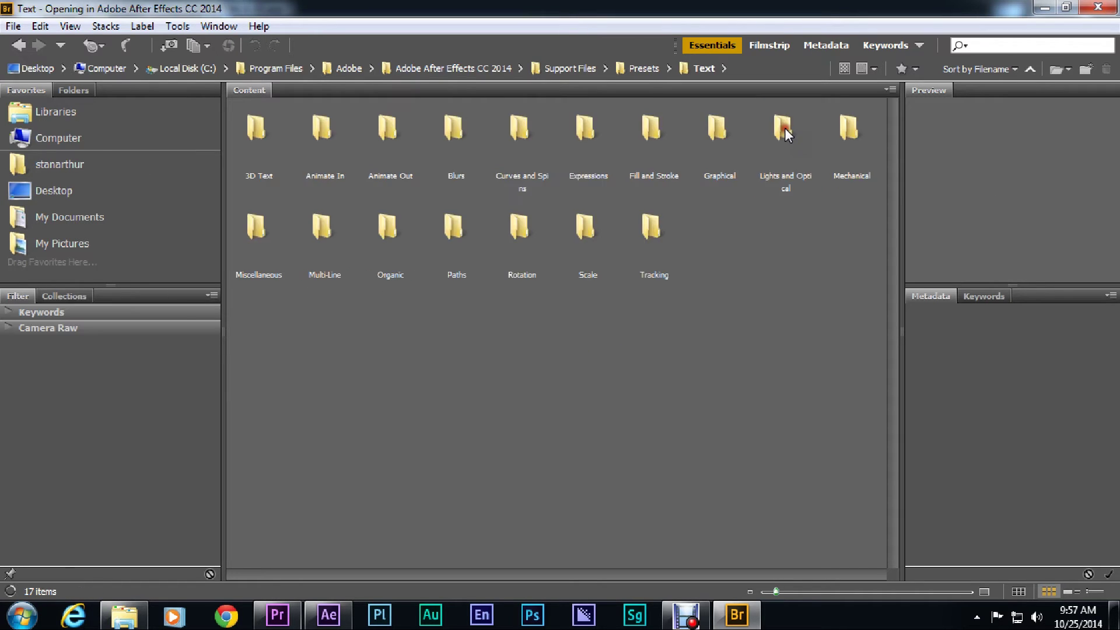
pyautogui.doubleClick(387, 228)
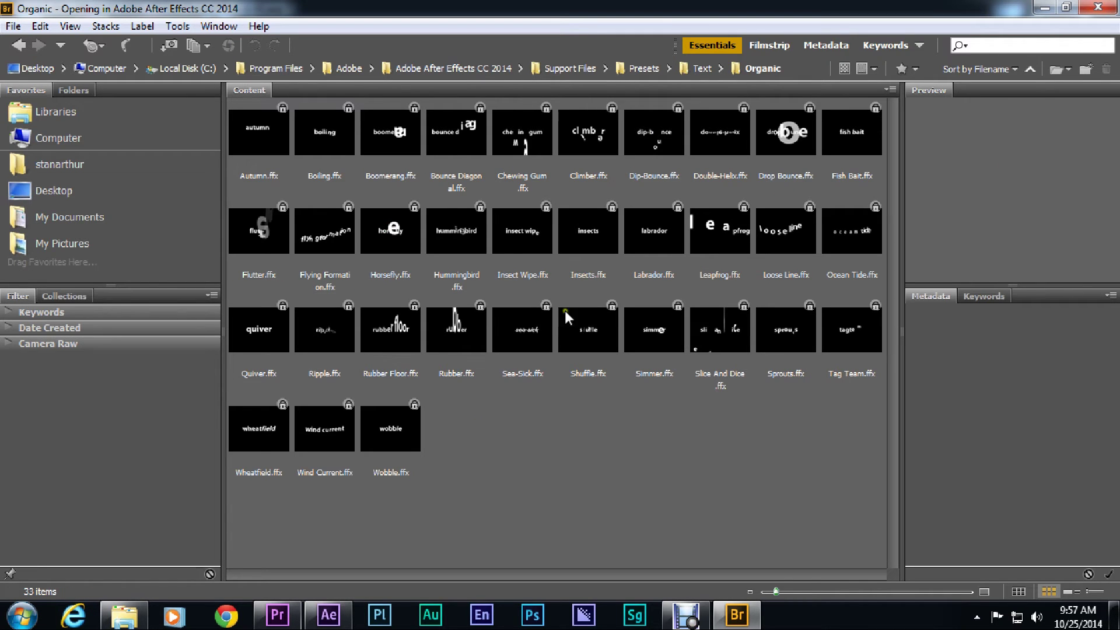
pyautogui.click(460, 233)
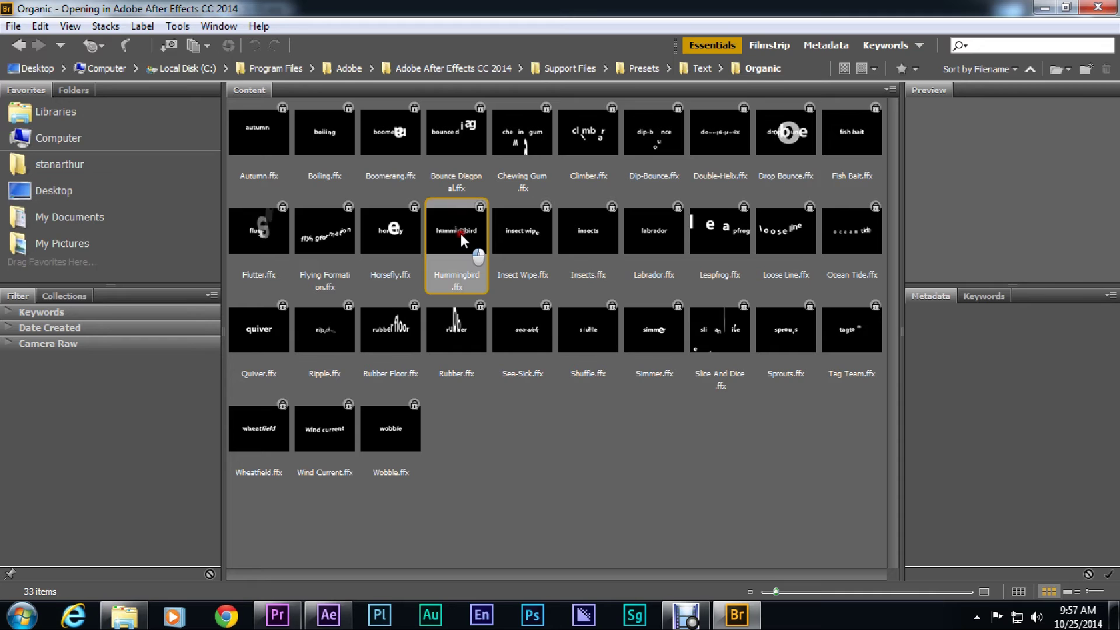
pyautogui.click(458, 230)
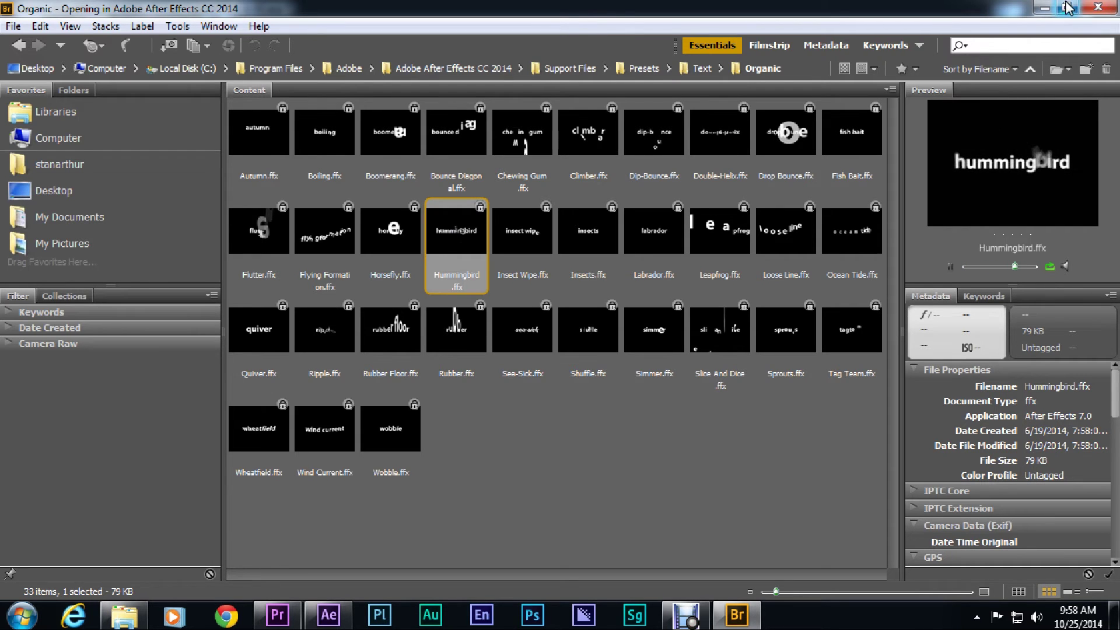
pyautogui.click(1096, 9)
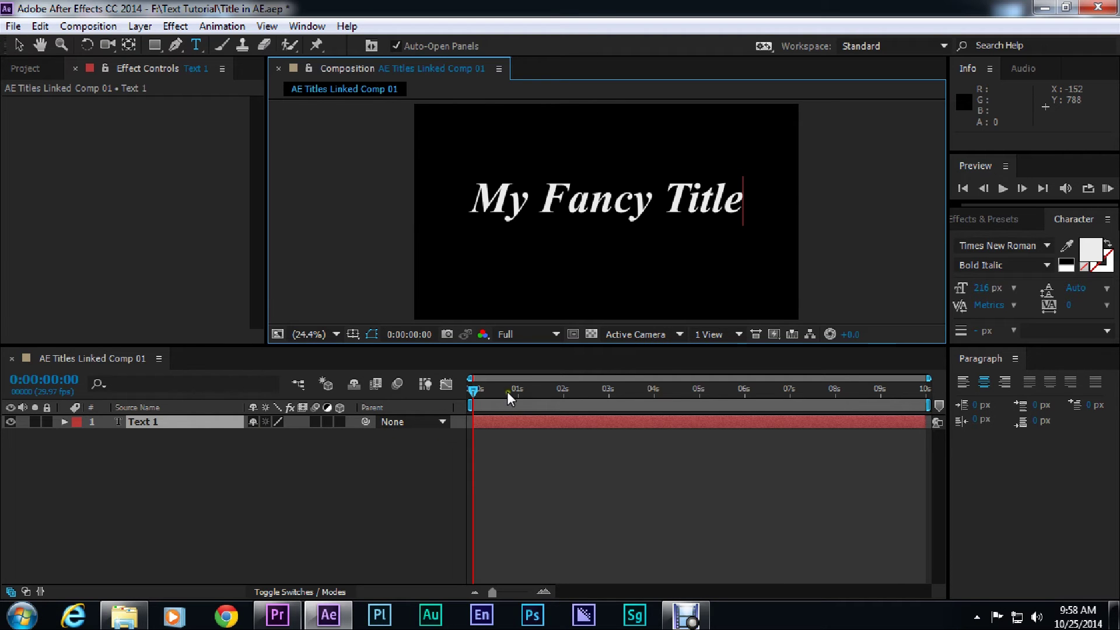
# Apply the recent Hummingbird animation preset to the title layer at the composition's start and preview the animation
pyautogui.click(474, 389)
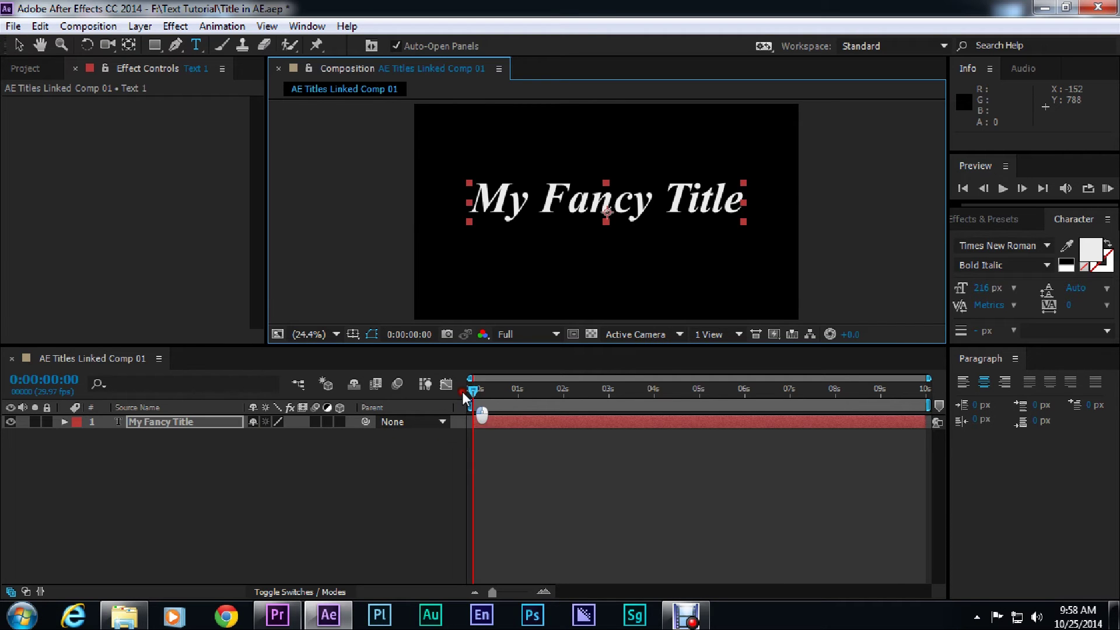
pyautogui.click(217, 27)
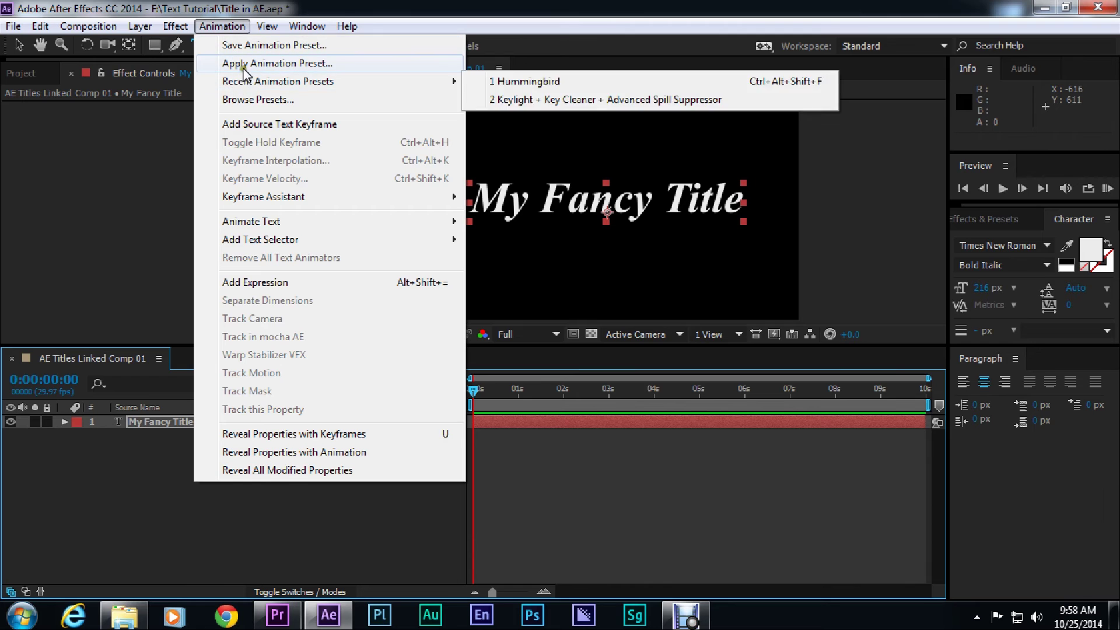
pyautogui.moveTo(256, 82)
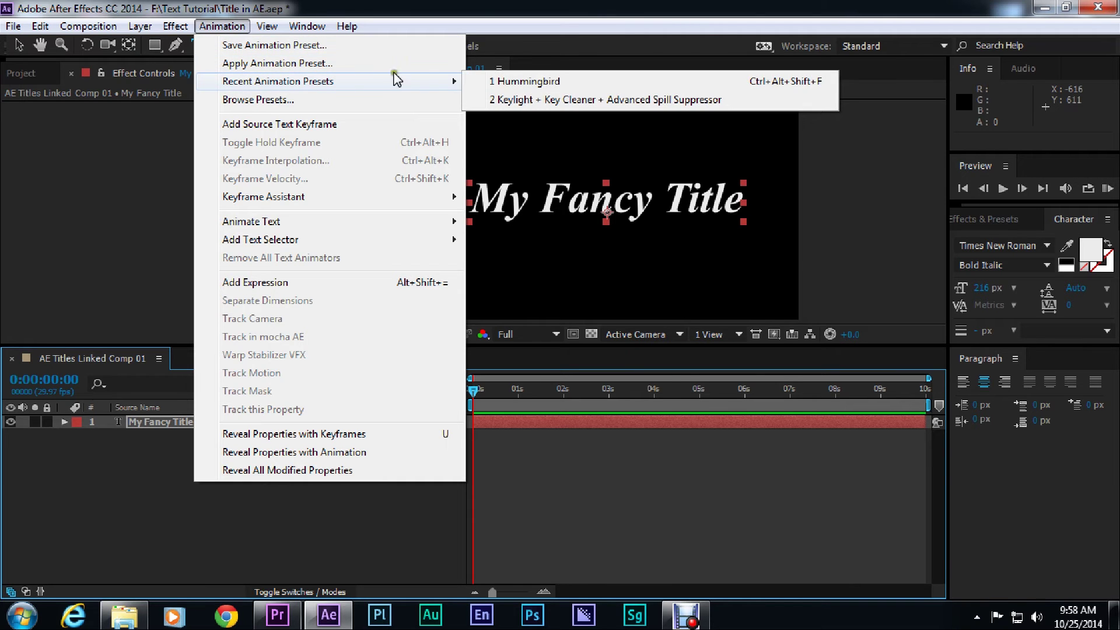
pyautogui.click(530, 82)
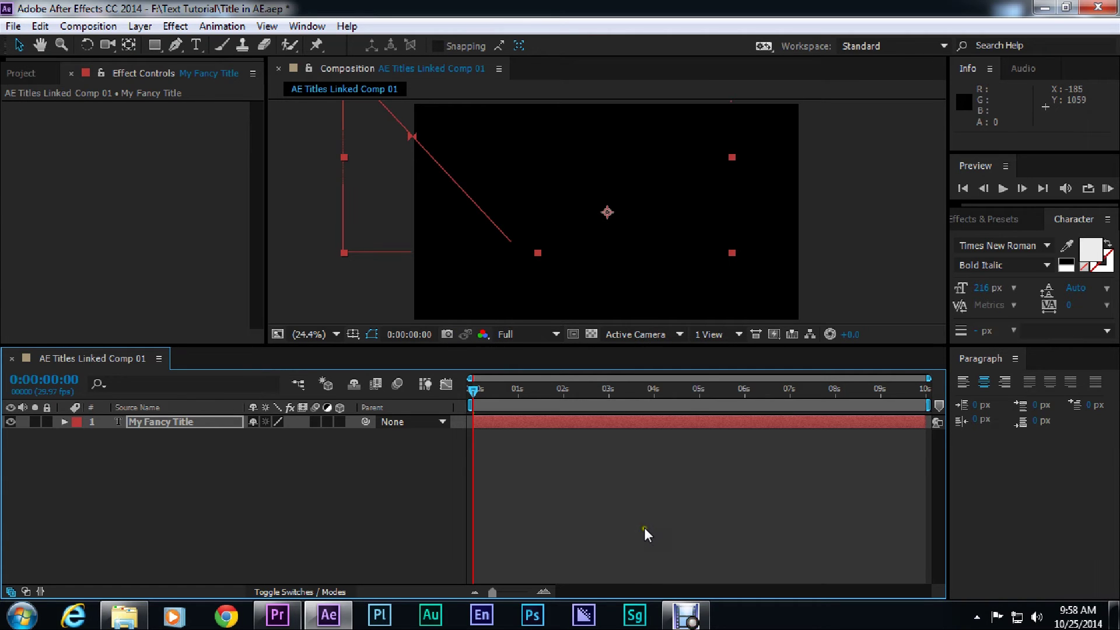
pyautogui.press('space')
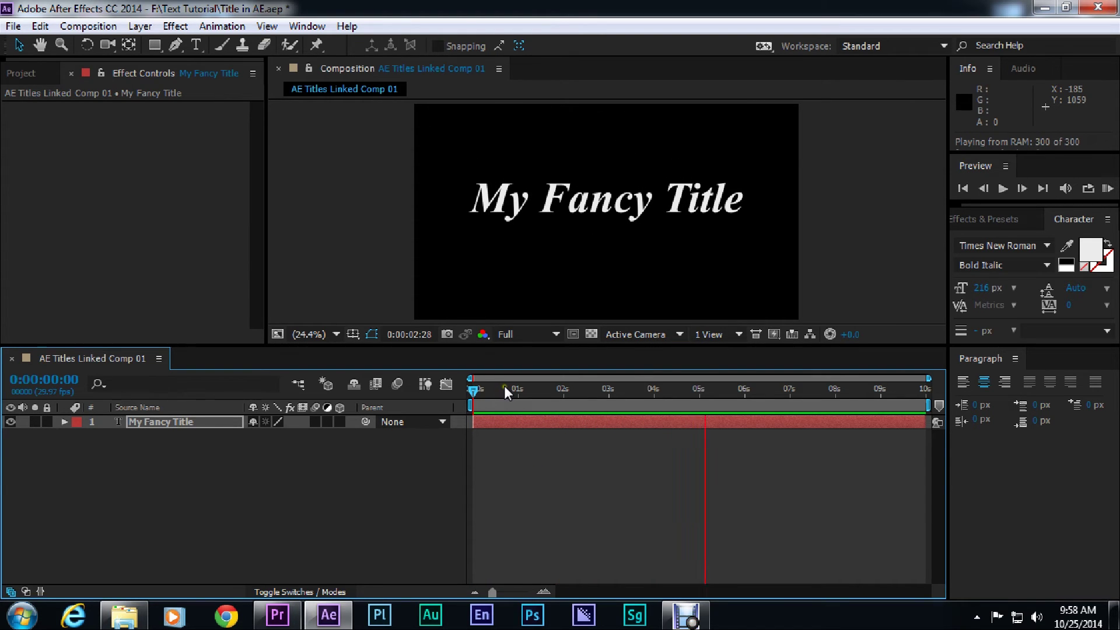
pyautogui.moveTo(505, 386); pyautogui.dragTo(463, 386)
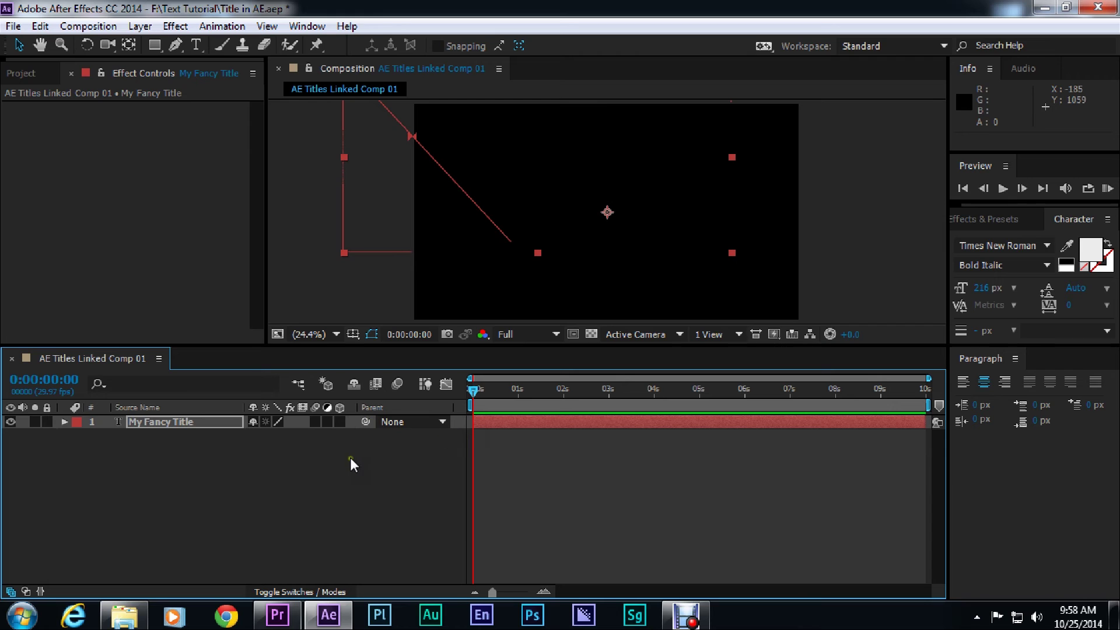
# Reveal the title layer's keyframes and move the last Offset keyframe to 0:00:07:01 to lengthen the animation
pyautogui.press('u')
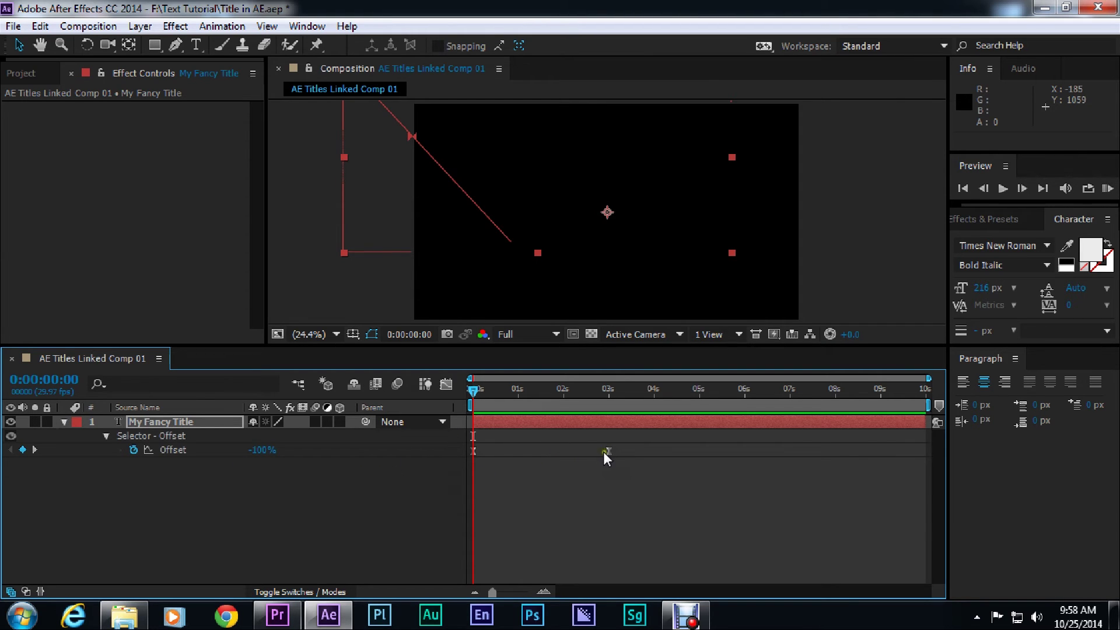
pyautogui.moveTo(607, 450); pyautogui.dragTo(633, 450)
pyautogui.moveTo(743, 449); pyautogui.dragTo(789, 446)
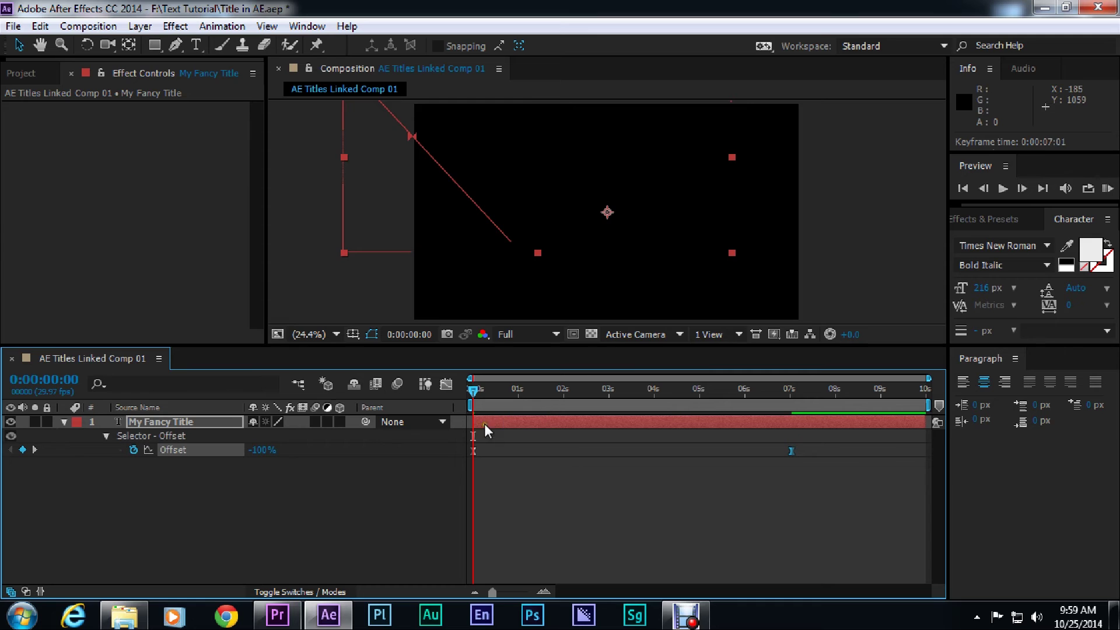
pyautogui.click(348, 513)
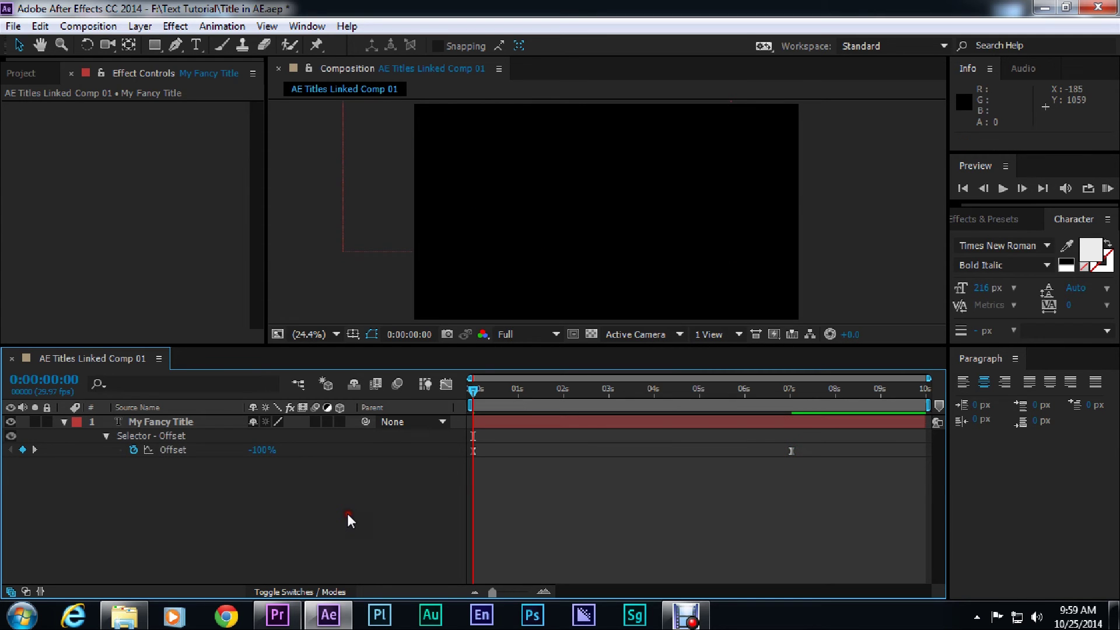
# Preview the lengthened title animation in the composition, then save the After Effects project
pyautogui.press('KP_0')
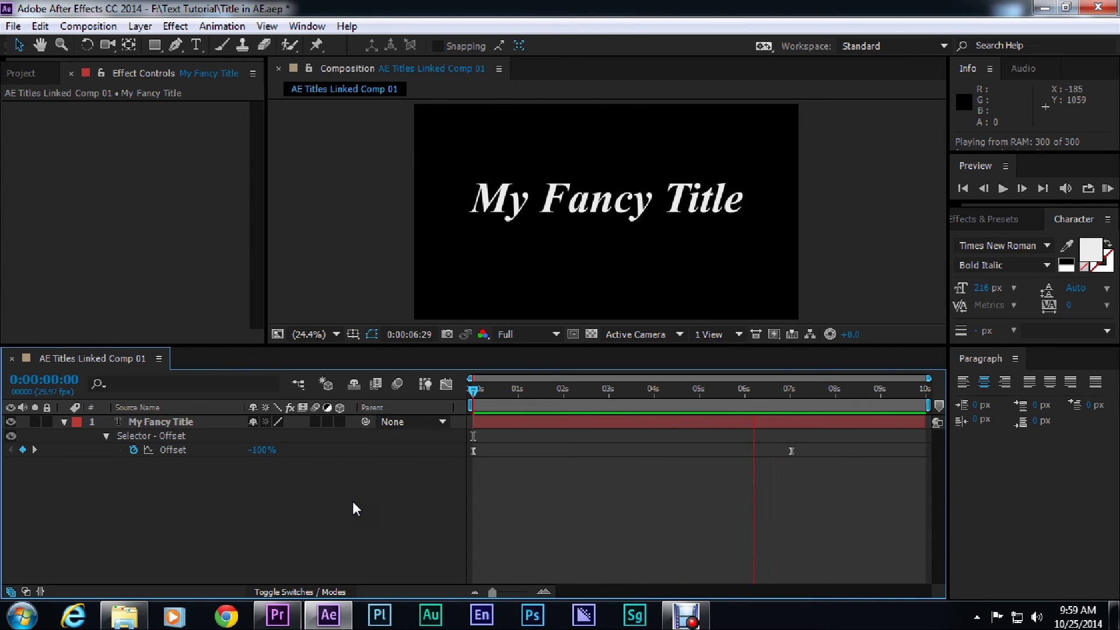
pyautogui.press('space')
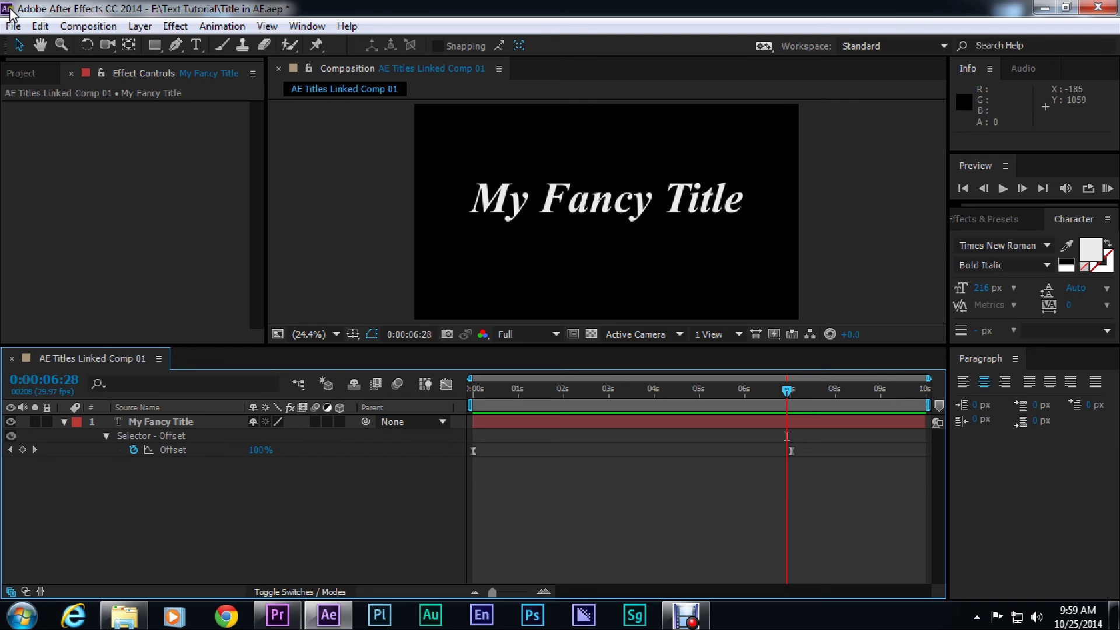
pyautogui.click(12, 27)
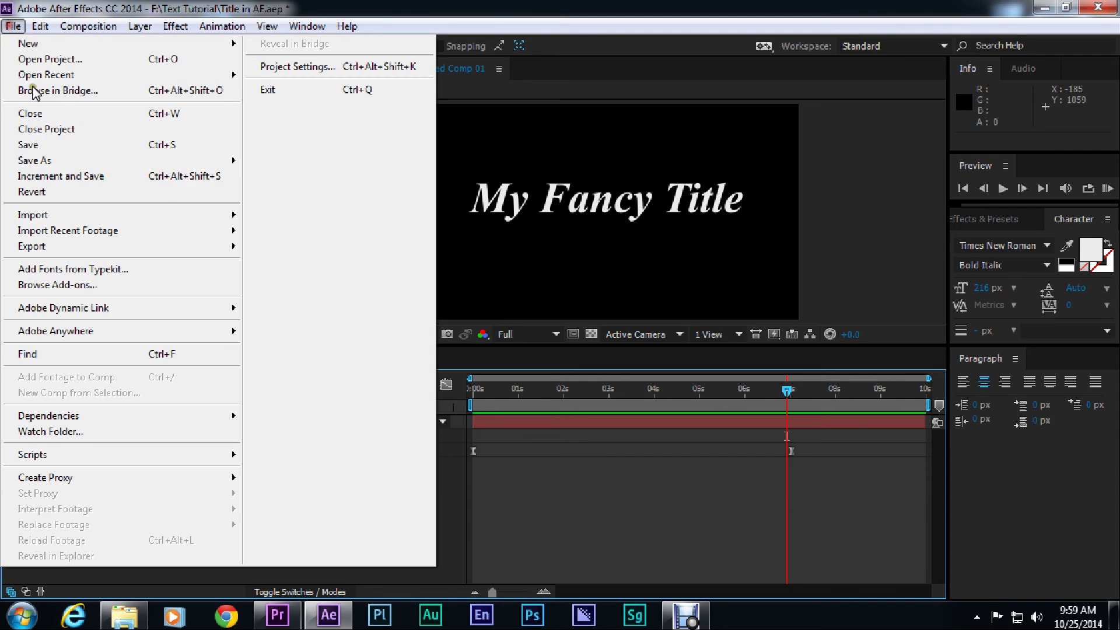
pyautogui.click(26, 145)
# Switch to Premiere Pro, play the sequence from an earlier point to check the linked title, and stop at 00:00:07:24
pyautogui.click(275, 614)
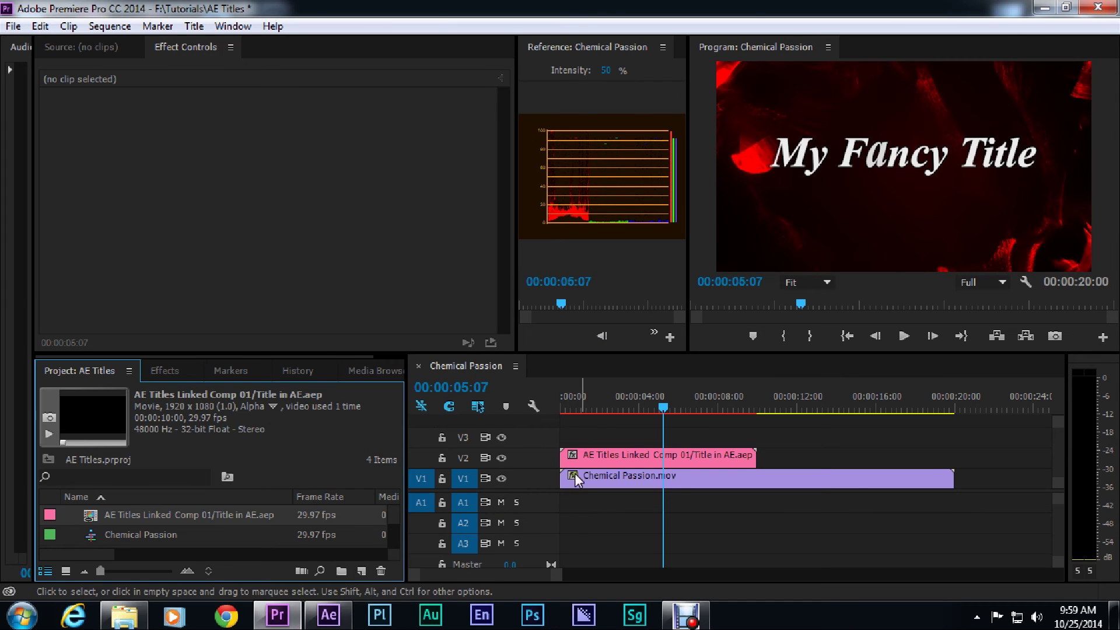
pyautogui.moveTo(663, 405); pyautogui.dragTo(630, 449)
pyautogui.press('space')
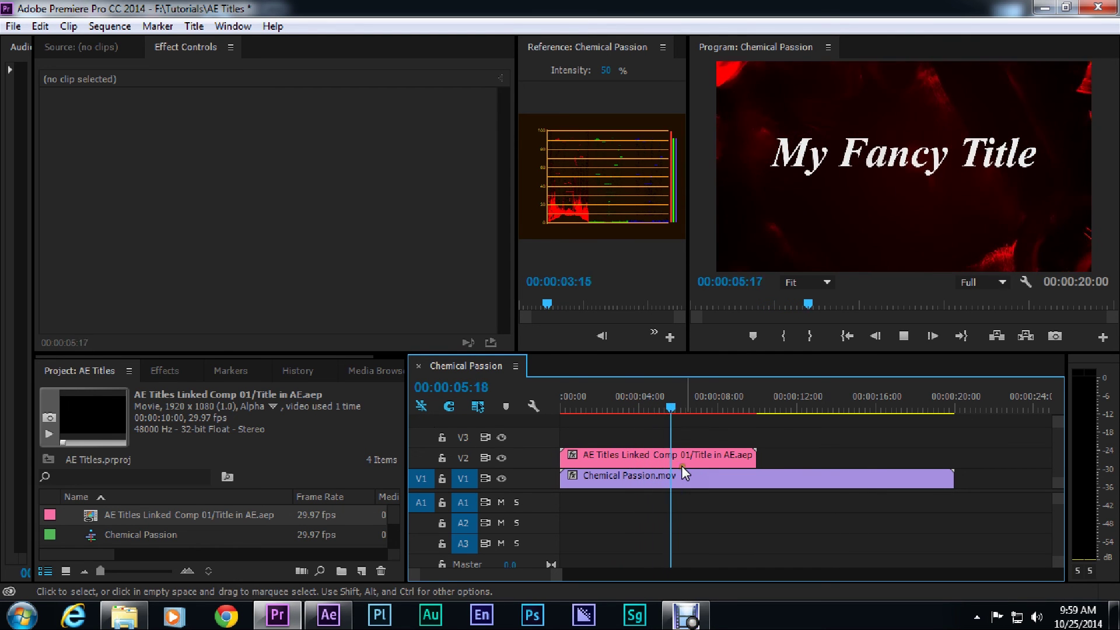
pyautogui.press('space')
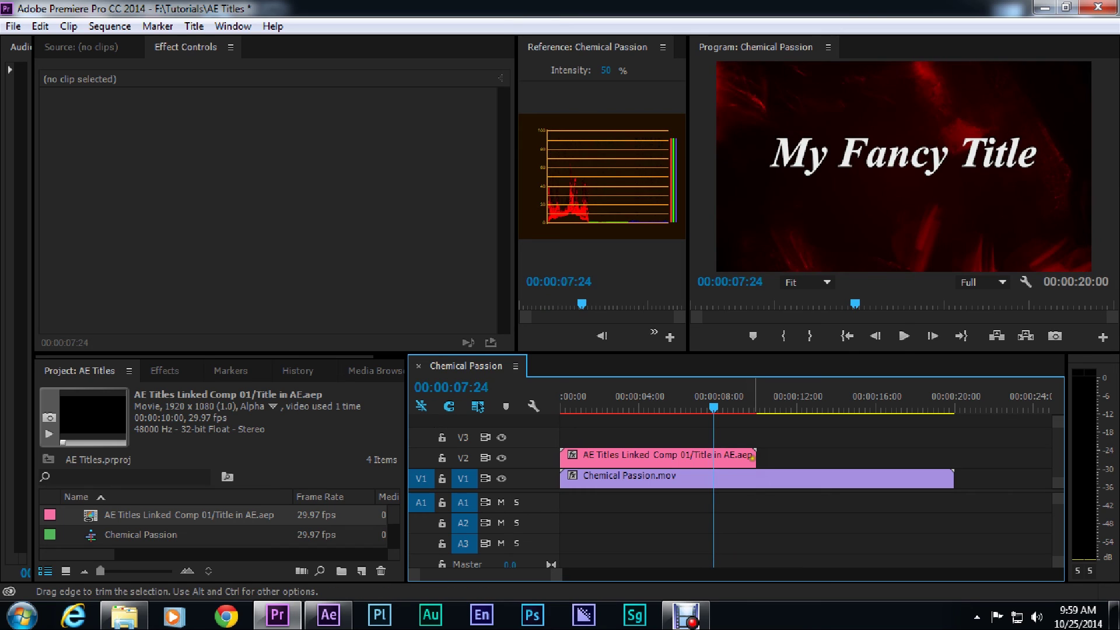
# Trim the end of the linked title clip on V2 to 00:00:07:24, add a cross dissolve there, and preview the fade-out
pyautogui.moveTo(755, 455); pyautogui.dragTo(713, 456)
pyautogui.click(466, 458)
pyautogui.click(464, 475)
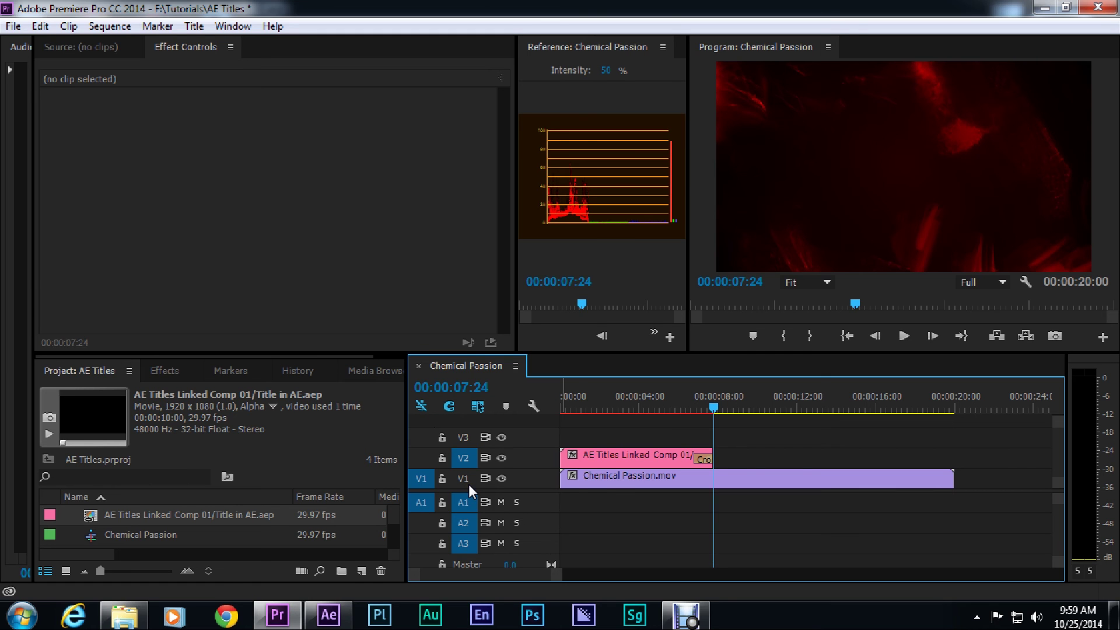
pyautogui.click(693, 397)
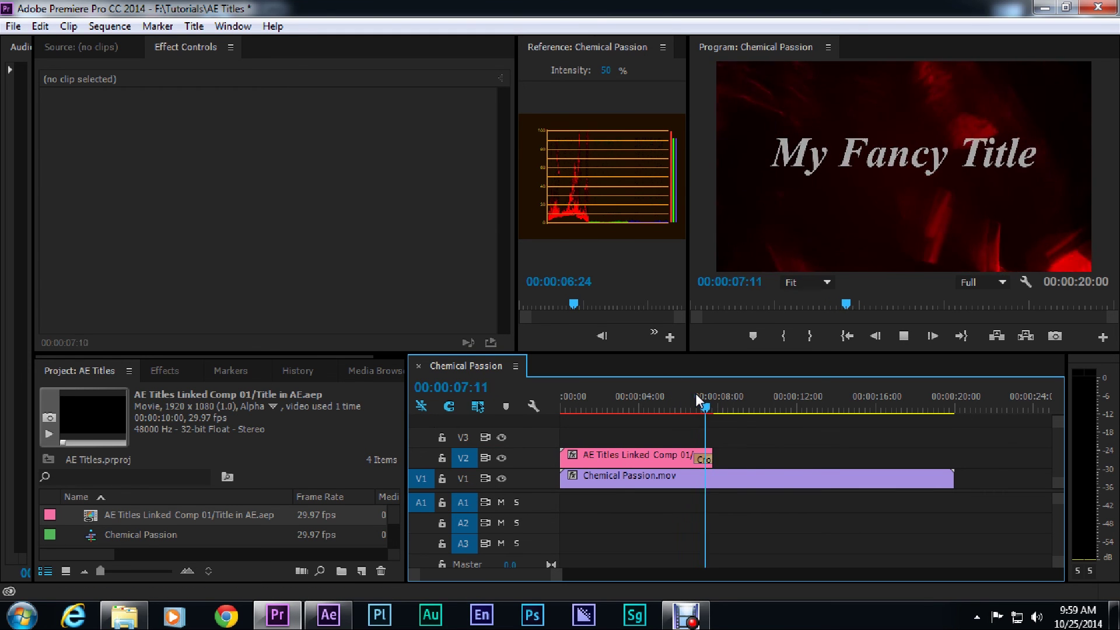
pyautogui.press('space')
# Shorten the Chemical Passion clip on V1 to end at 00:00:08:20 with a cross dissolve, and play the sequence from the start
pyautogui.moveTo(950, 478); pyautogui.dragTo(728, 487)
pyautogui.click(461, 477)
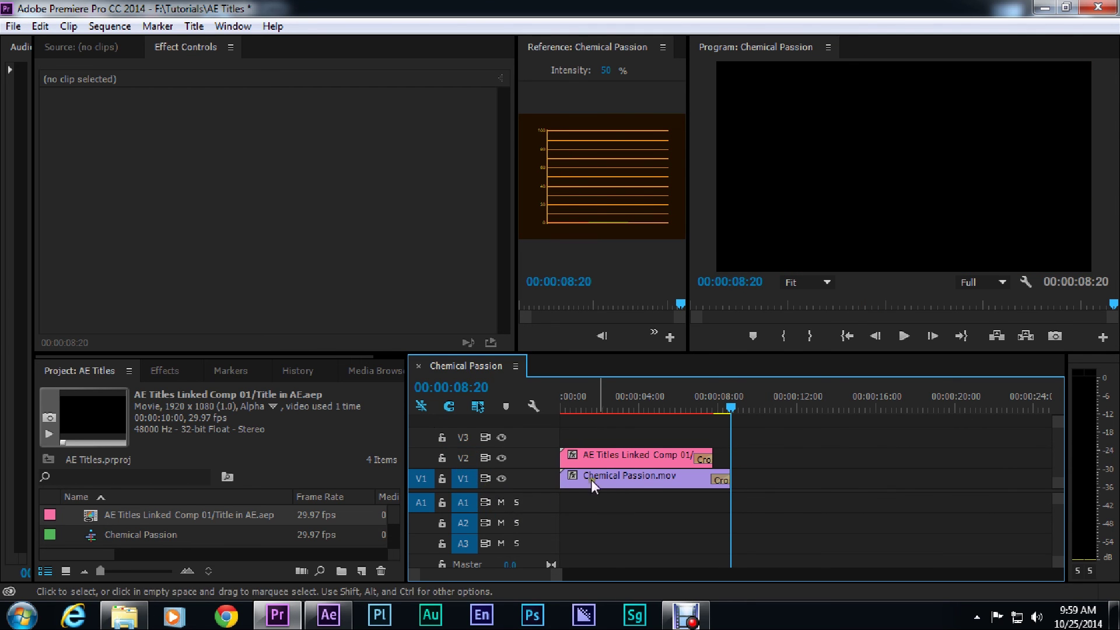
pyautogui.moveTo(709, 397); pyautogui.dragTo(560, 428)
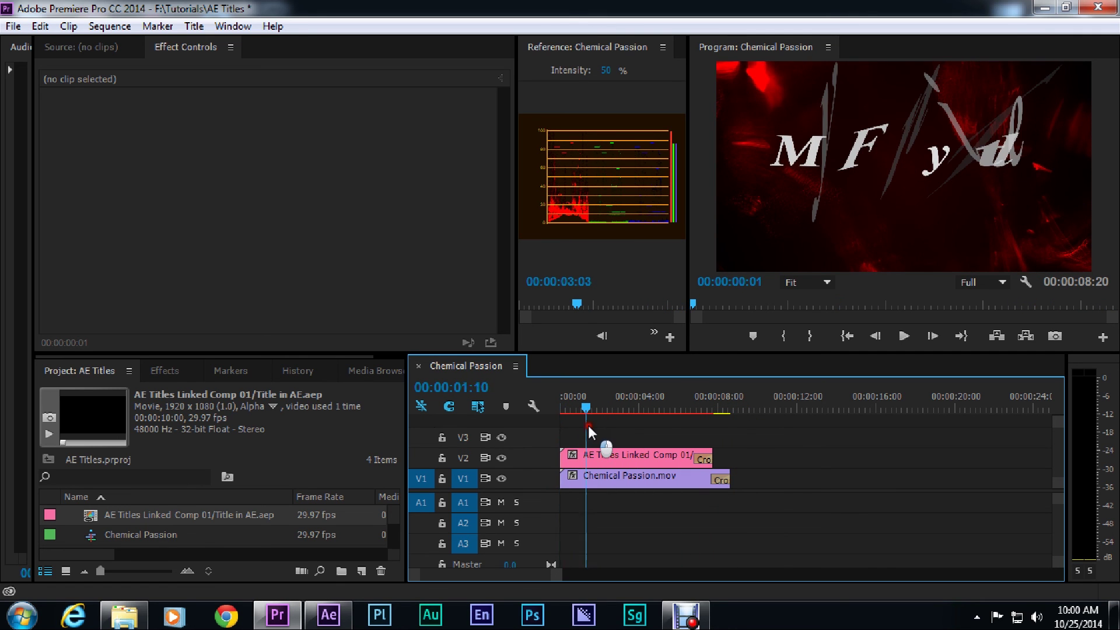
pyautogui.press('space')
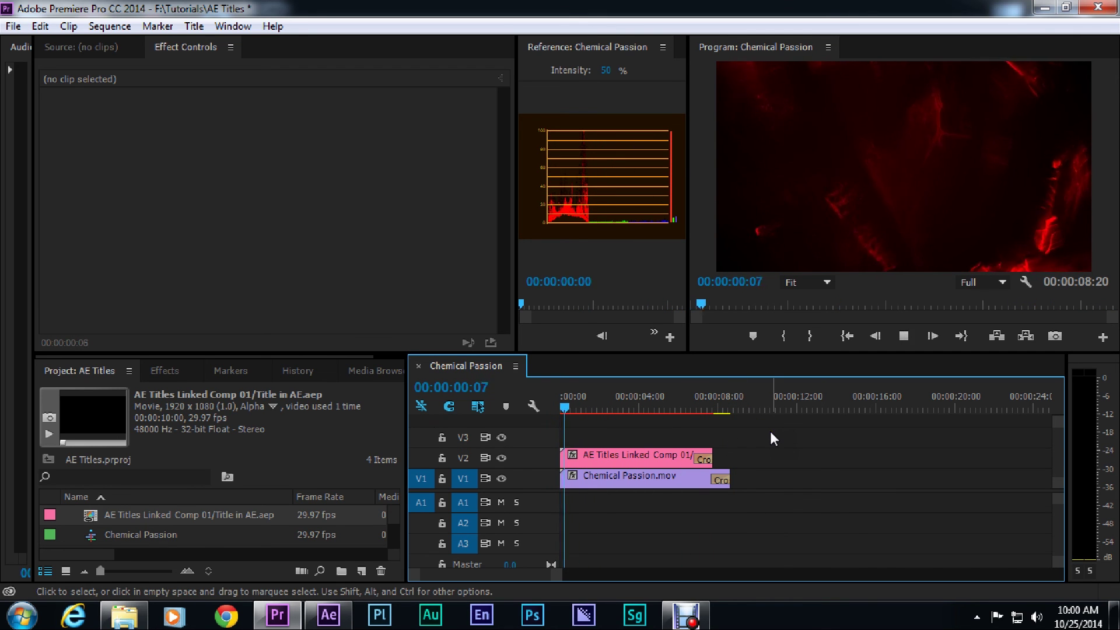